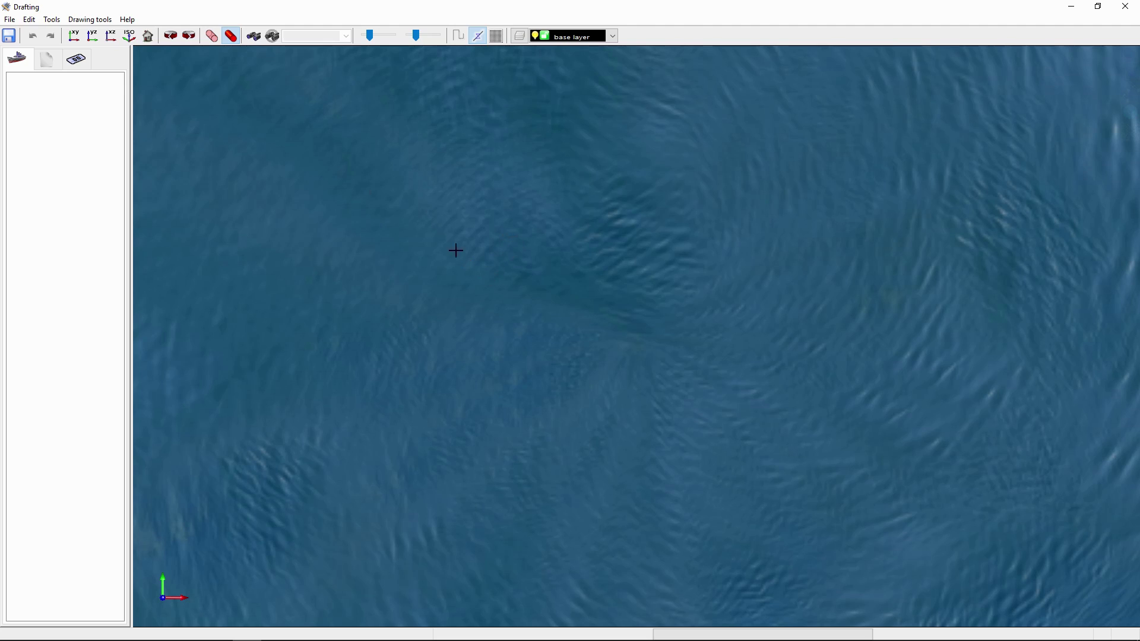
Step: Browse the empty pages/sections, Assembly manager and ship hierarchy views in the side panel
left_click(48, 70)
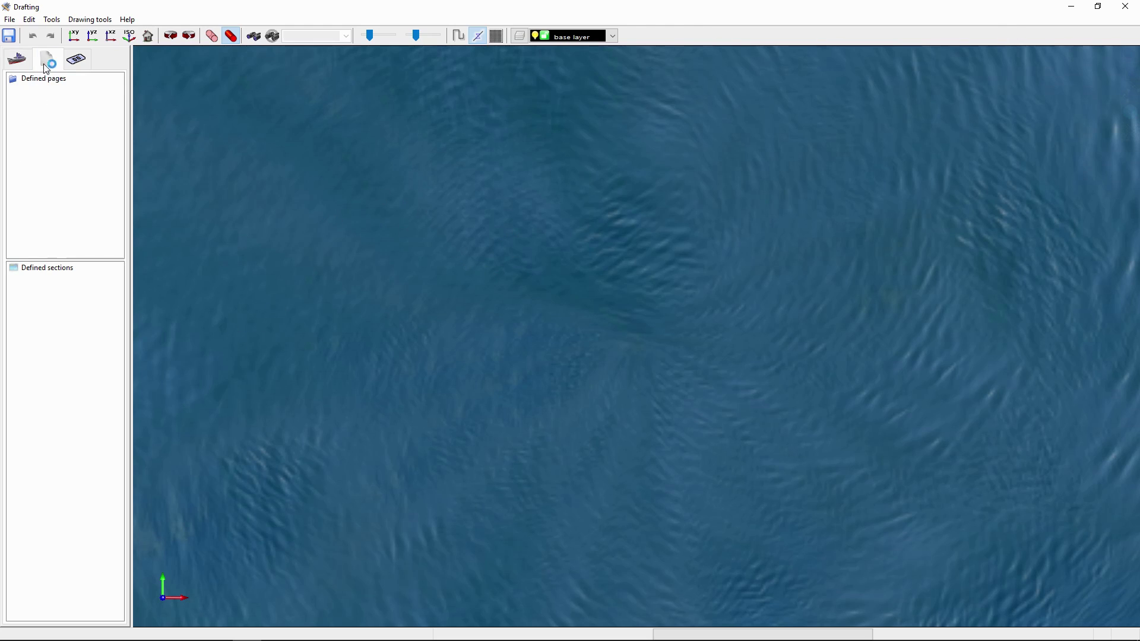
left_click(82, 63)
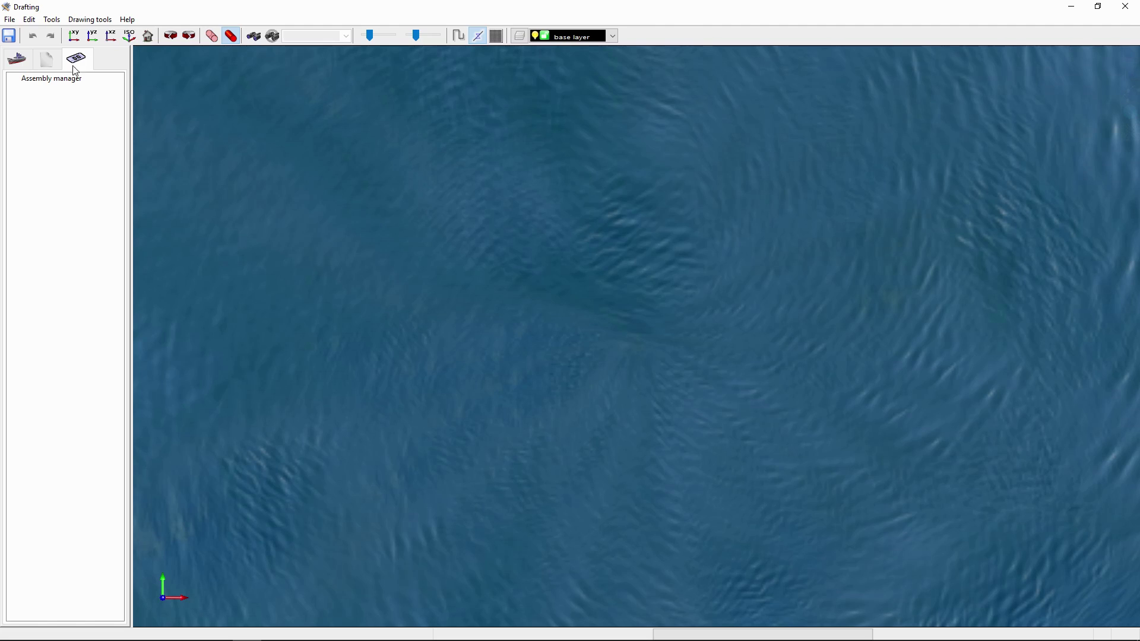
left_click(18, 64)
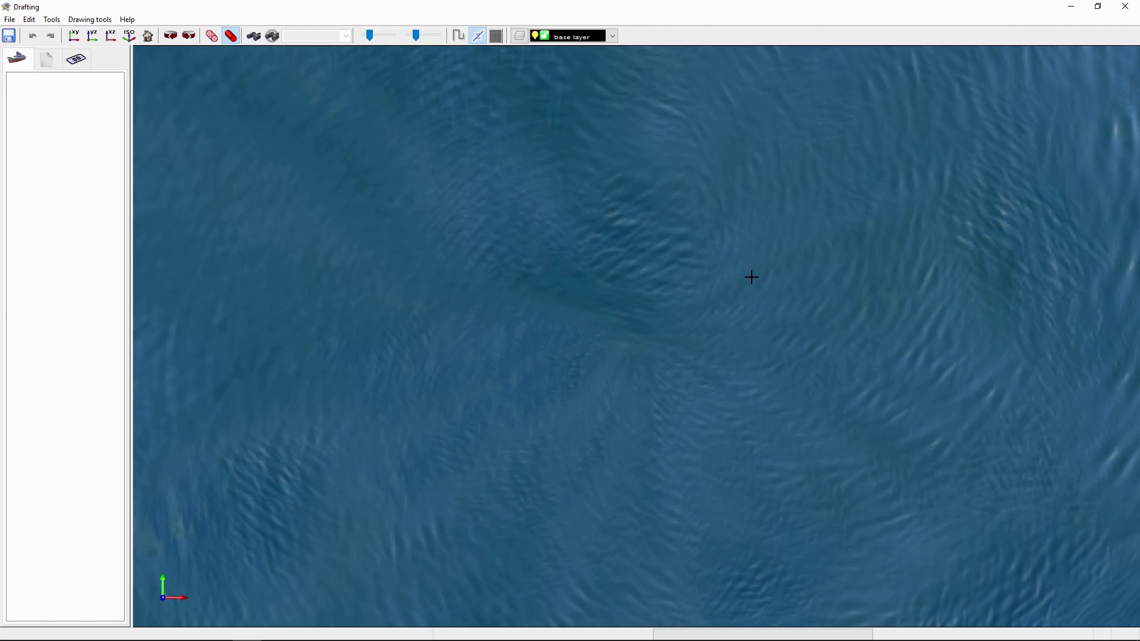
Step: Load yard 513 and expand its hull to list groups GRUPA 101 through 335
left_click(9, 20)
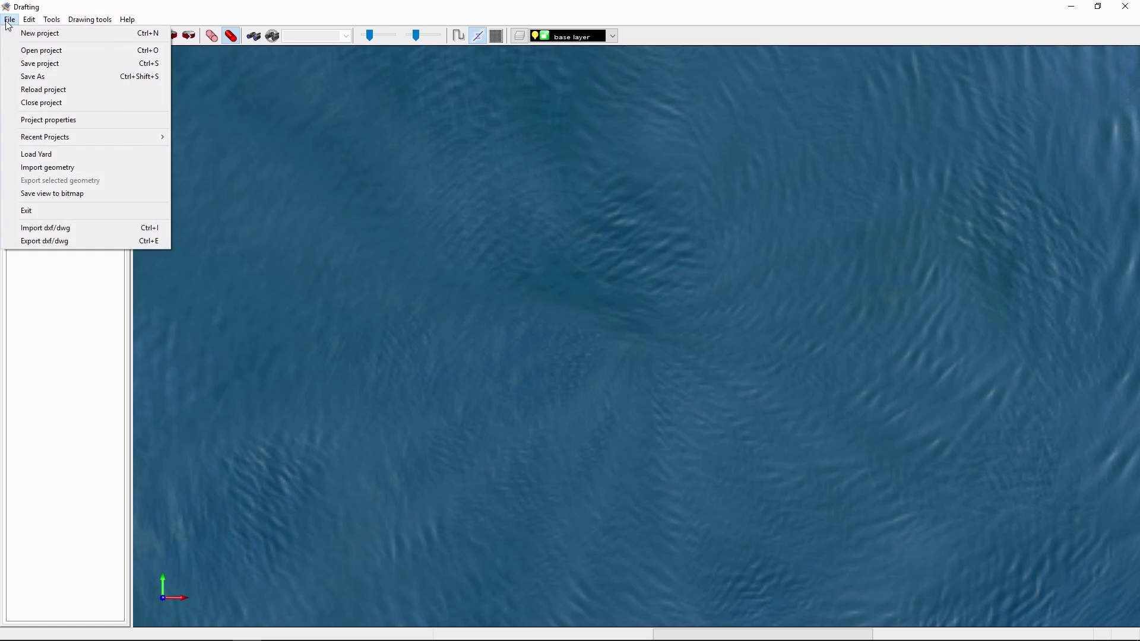
left_click(67, 156)
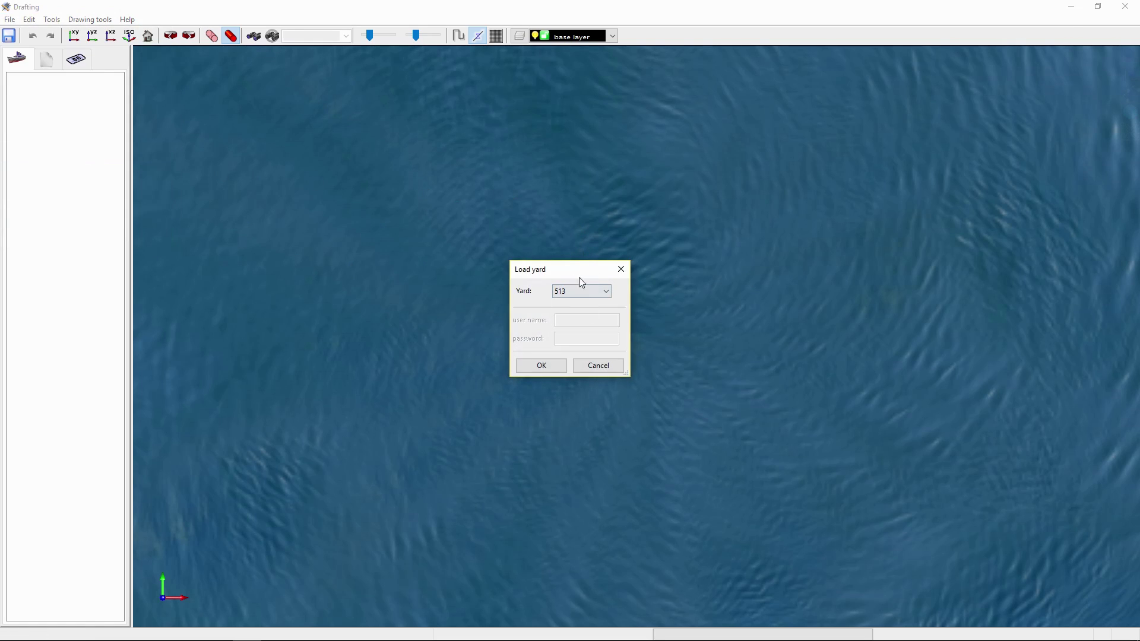
left_click(541, 365)
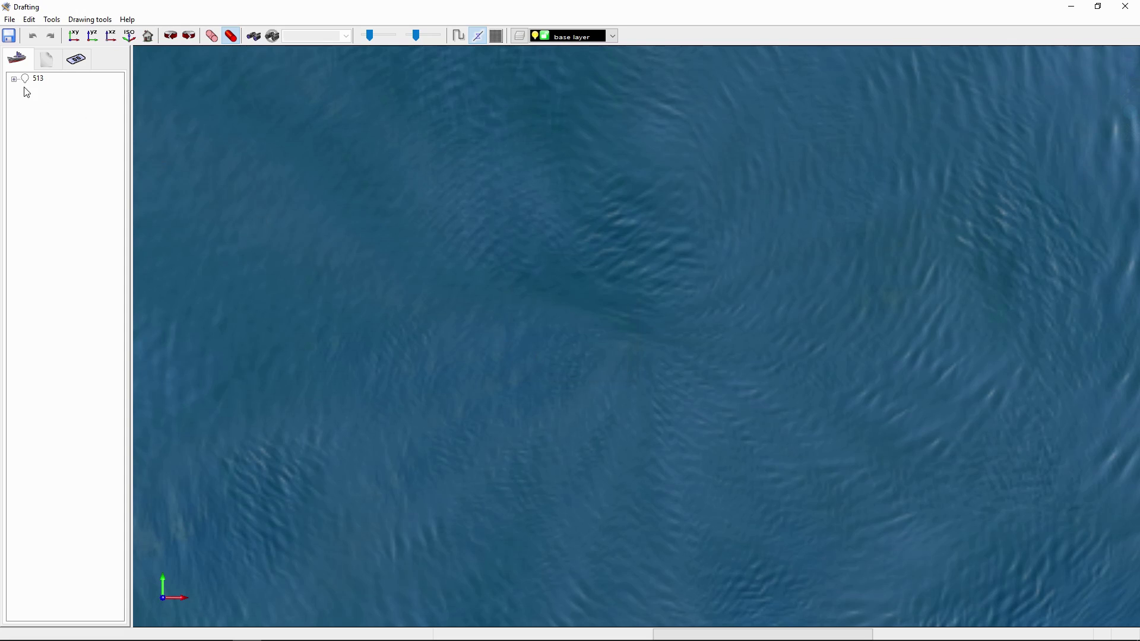
left_click(13, 80)
left_click(25, 90)
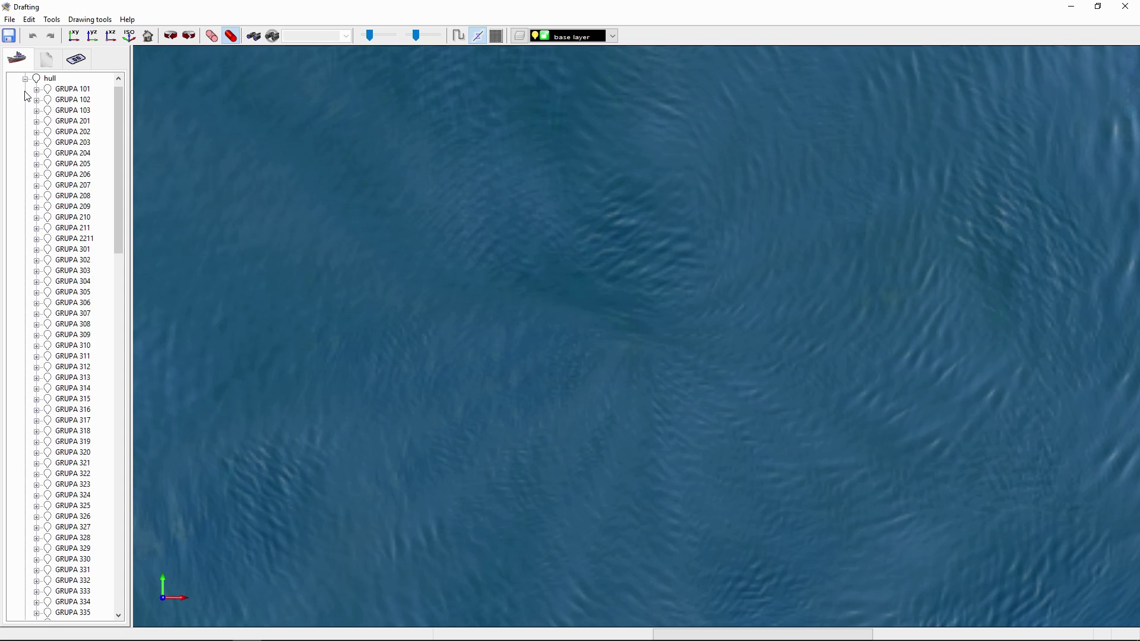
Step: Show GRUPA 304's hull block in 3D and reopen its context menu
right_click(72, 282)
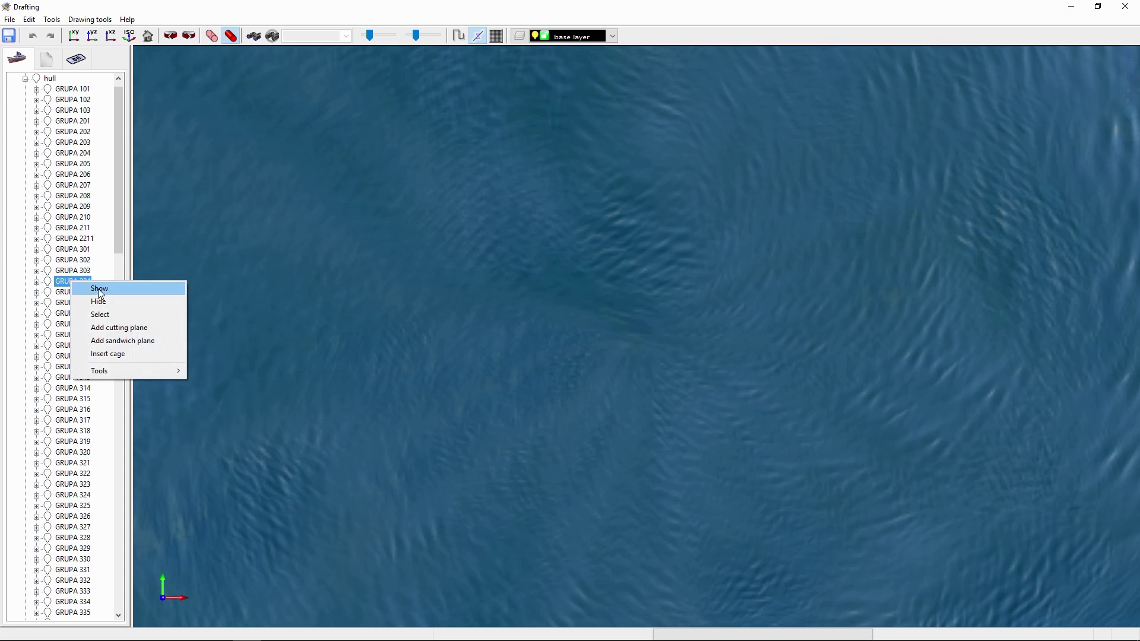
left_click(108, 289)
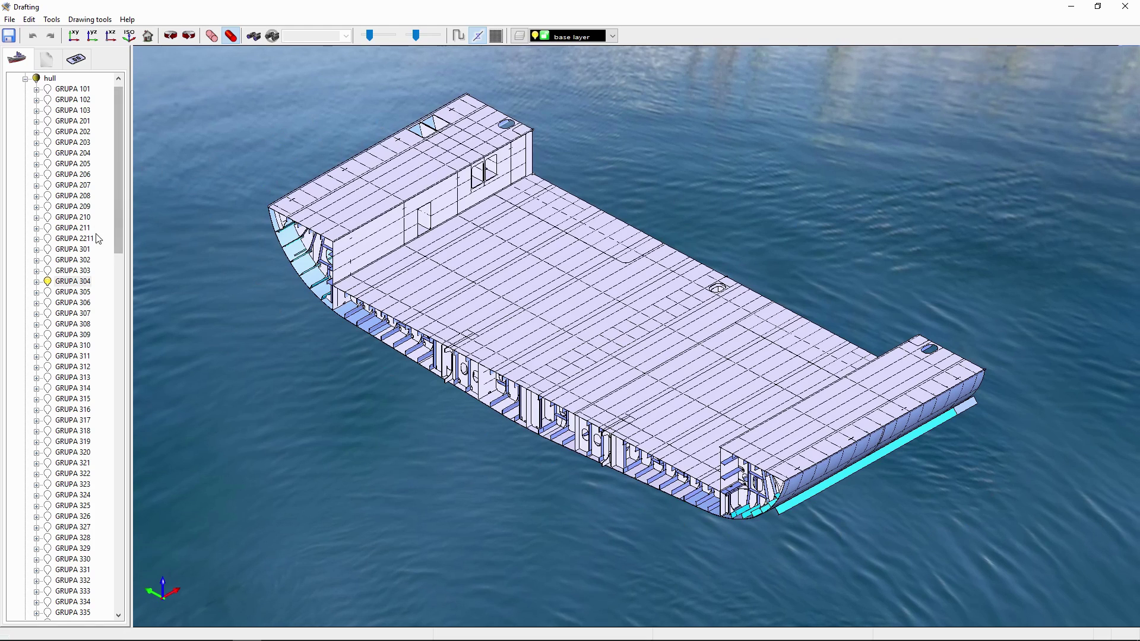
right_click(76, 284)
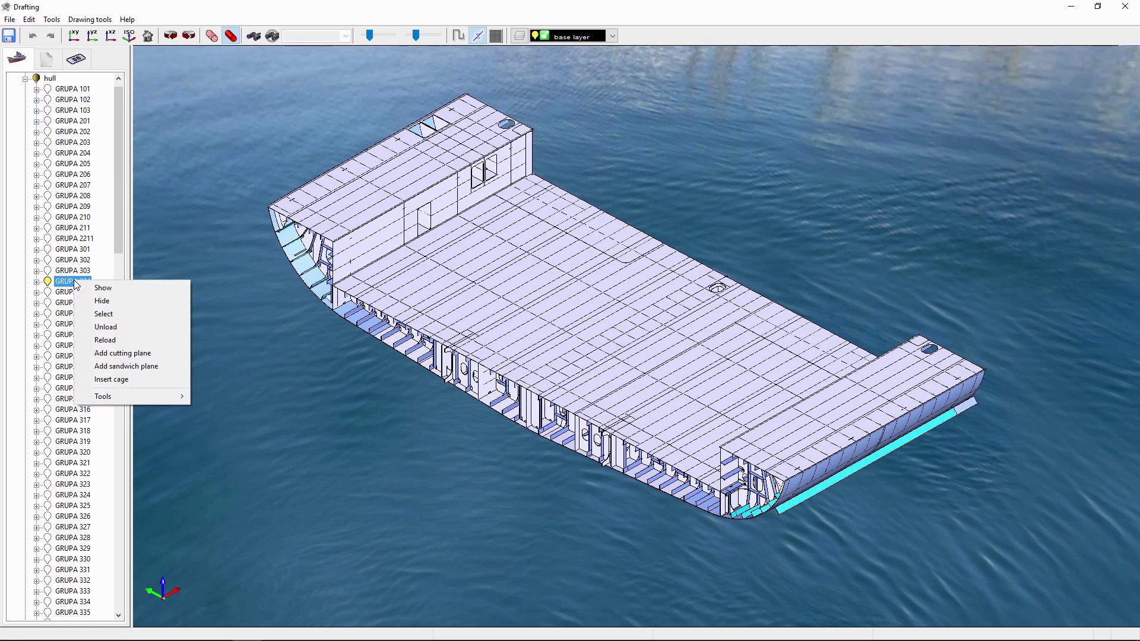
mouse_move(133, 396)
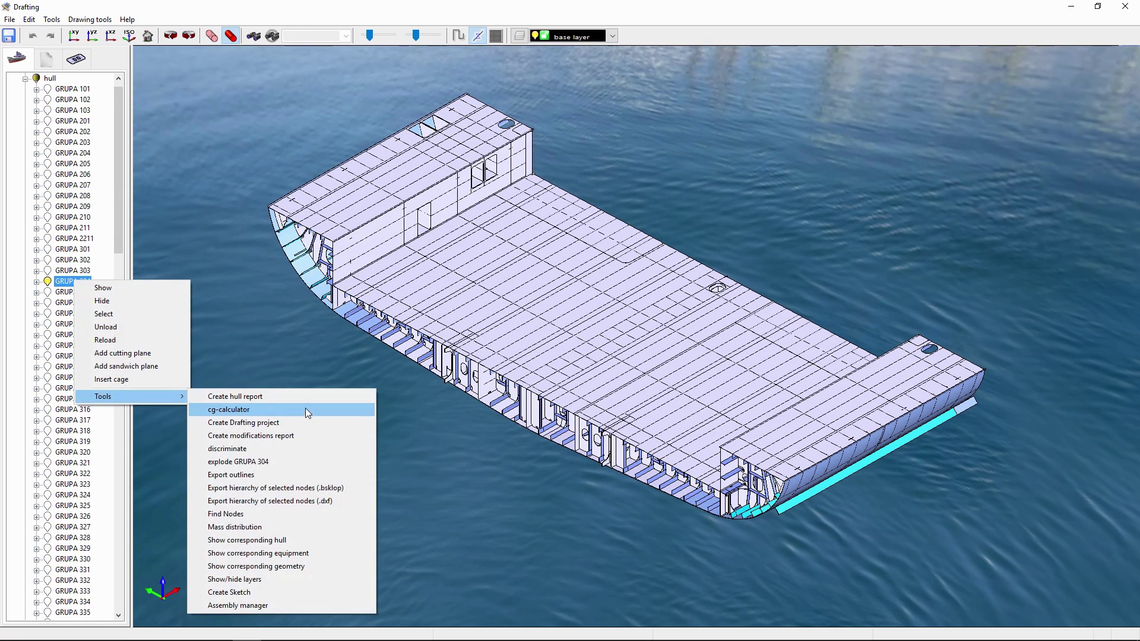
Step: Add GRUPA 304 via Tools > Assembly manager and select it in the Assembly manager
left_click(271, 605)
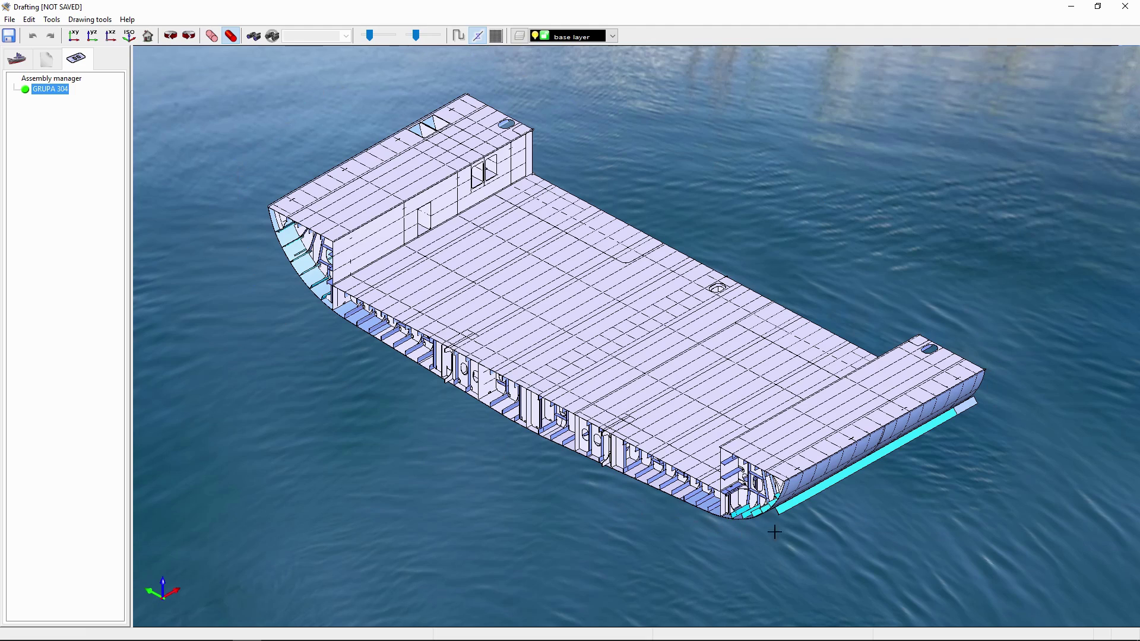
left_click(48, 89)
left_click(47, 62)
left_click(24, 65)
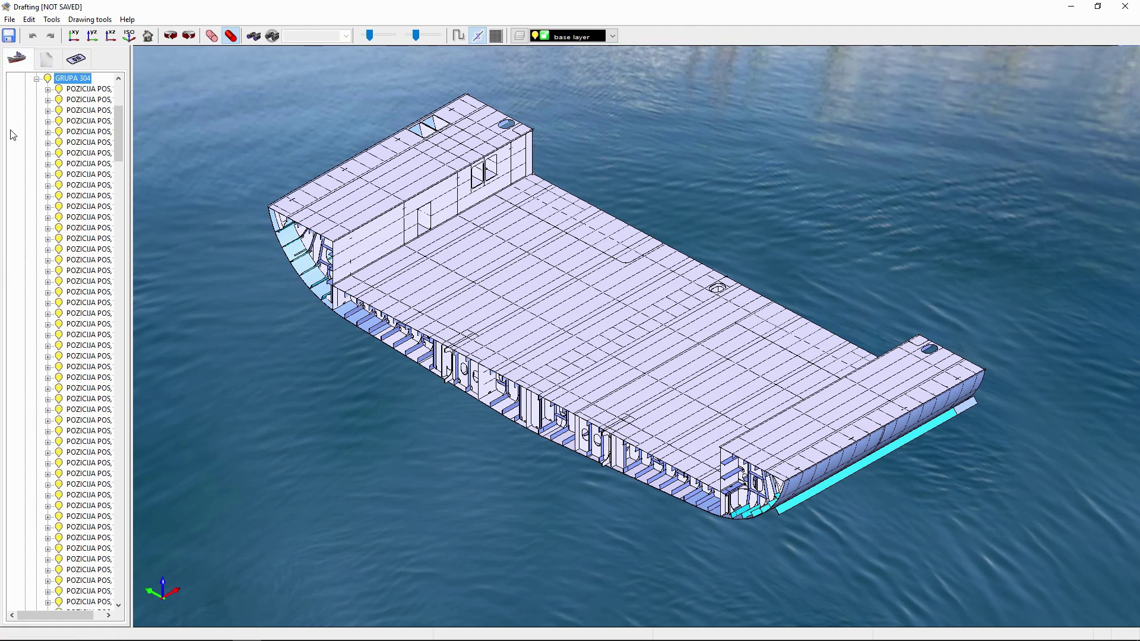
mouse_move(119, 196)
left_mouse_down()
mouse_move(164, 189)
mouse_move(144, 104)
left_mouse_up()
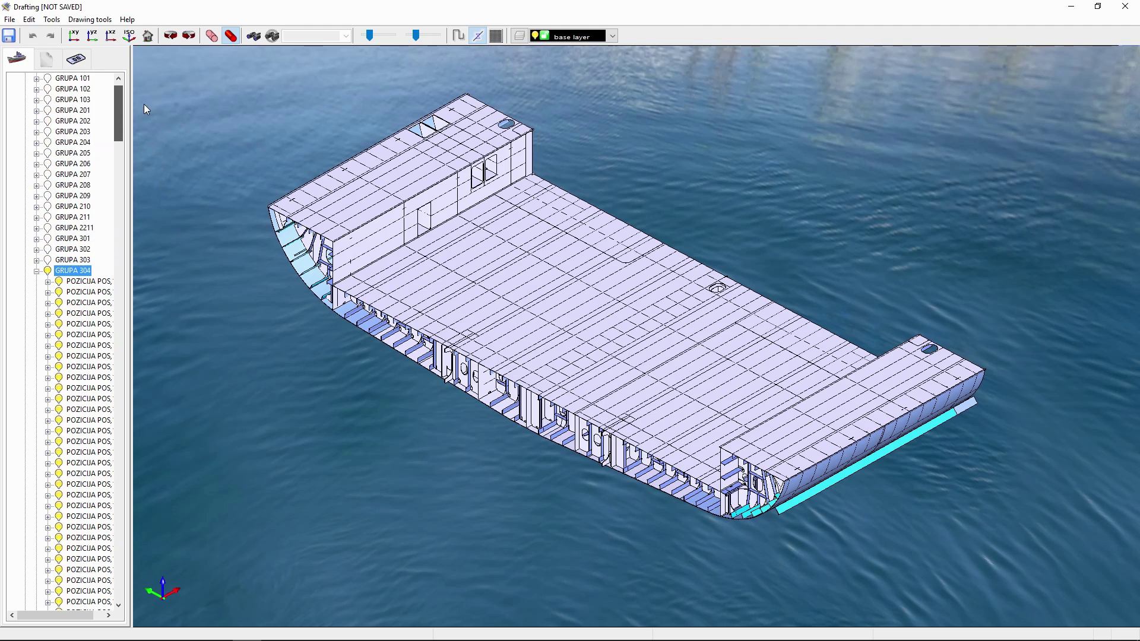
left_click(76, 59)
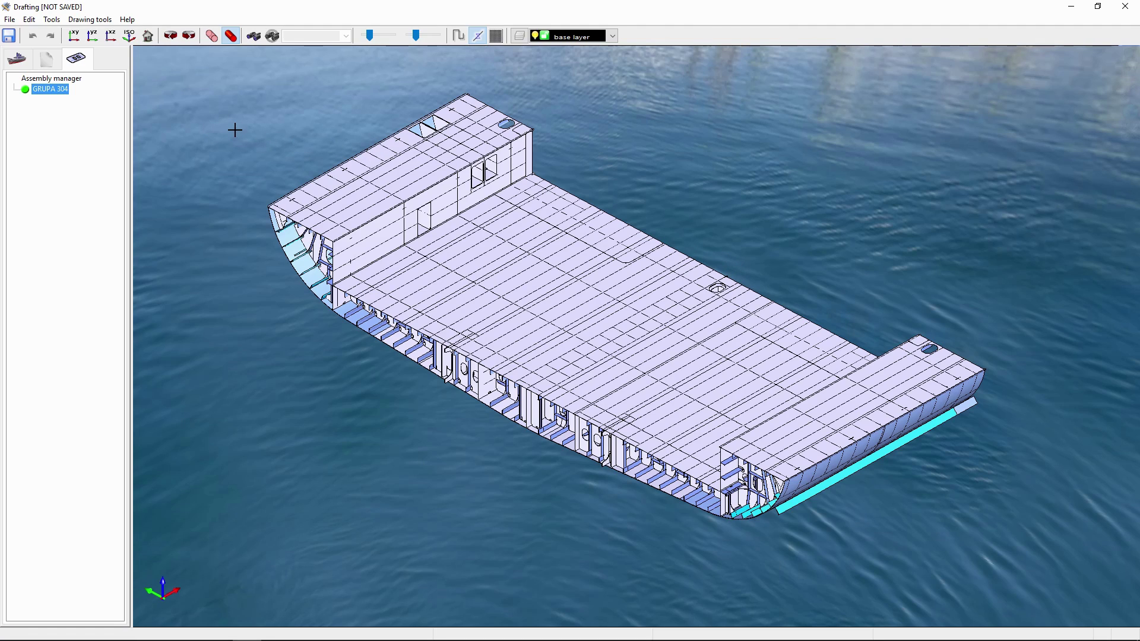
right_click(71, 79)
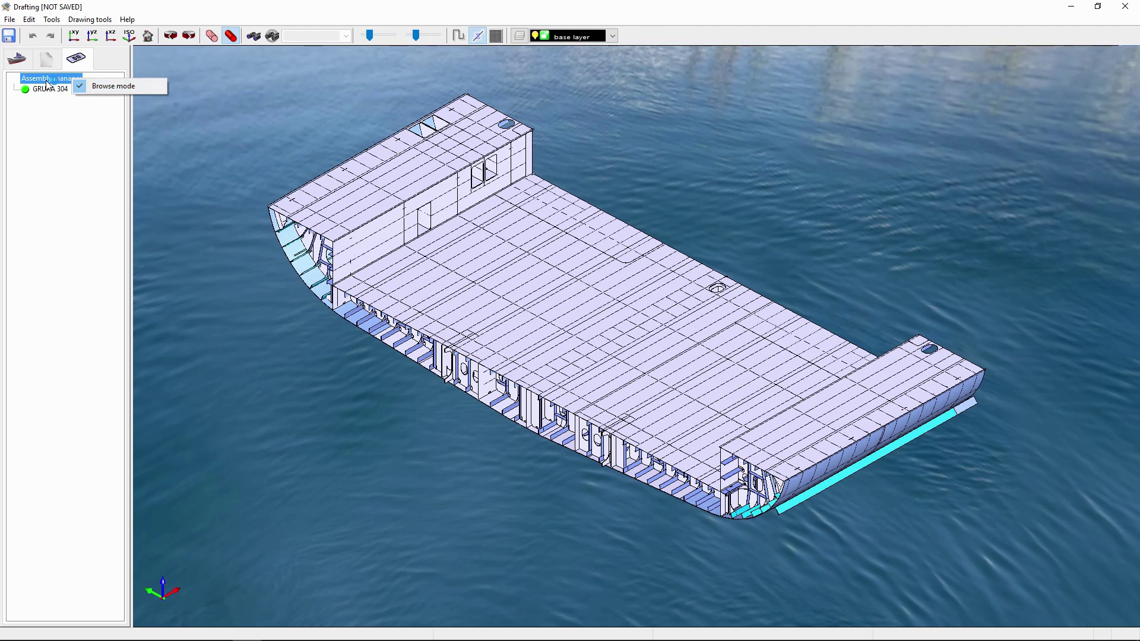
left_click(79, 87)
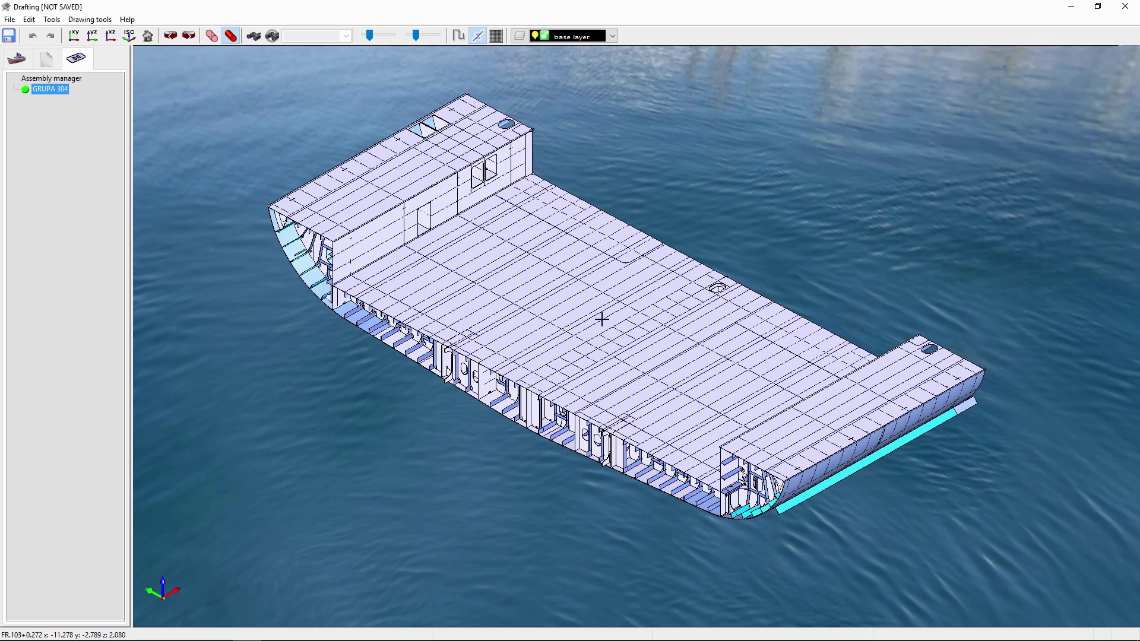
right_click(70, 82)
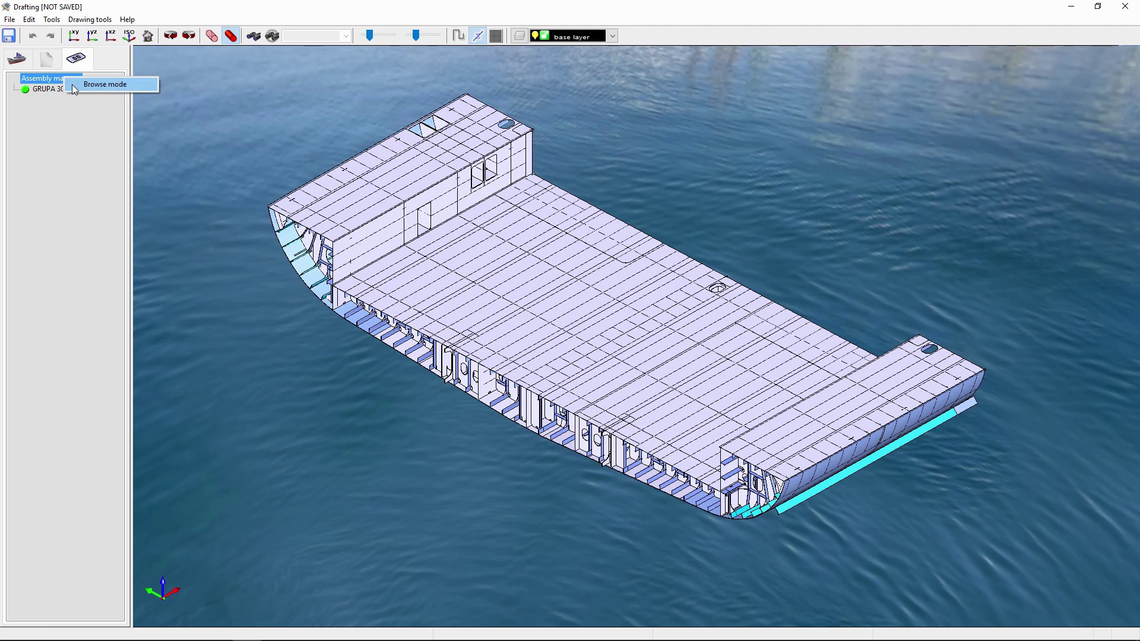
left_click(73, 85)
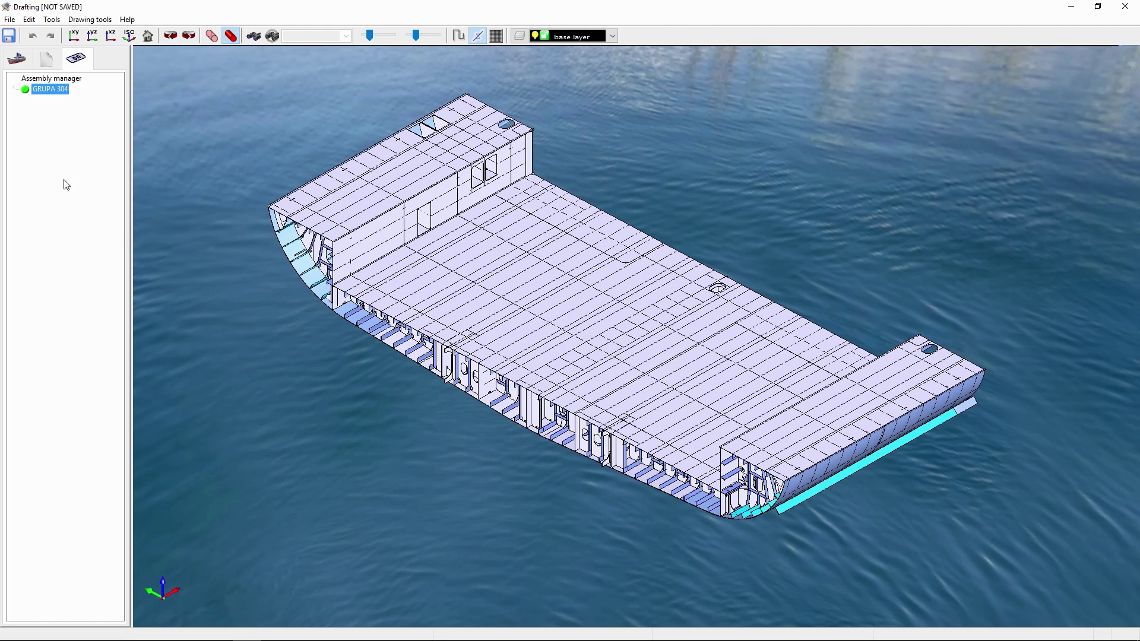
Step: Open GRUPA 304's assembly context menu with options like deploying to server
right_click(53, 86)
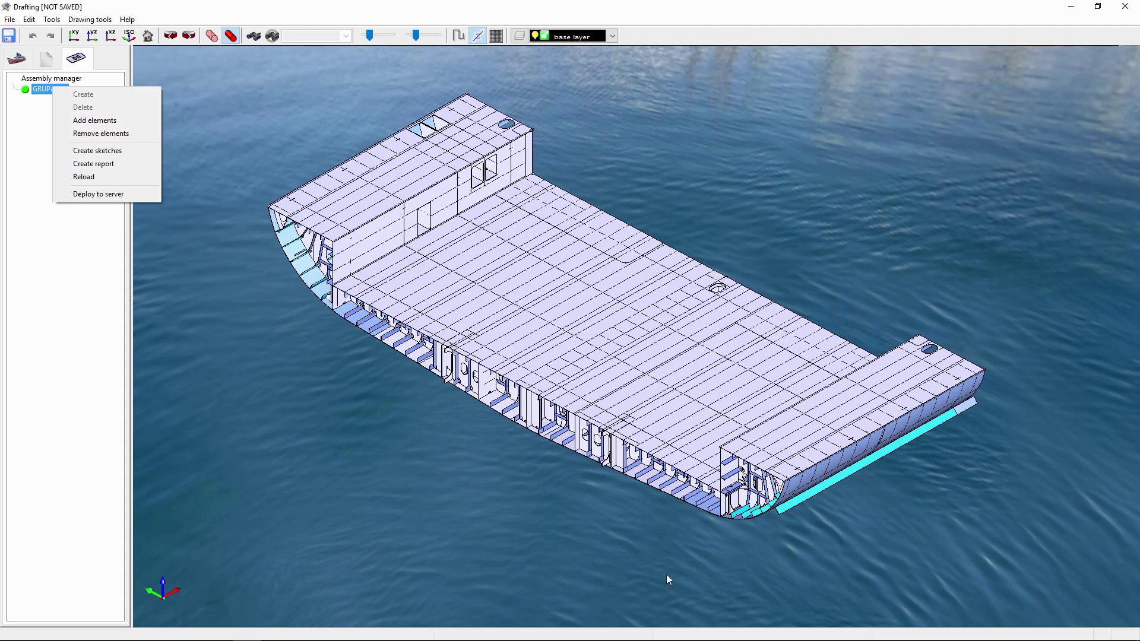
Step: Reselect GRUPA 304 in the Assembly manager and open its Show/Hide context menu
left_click(323, 116)
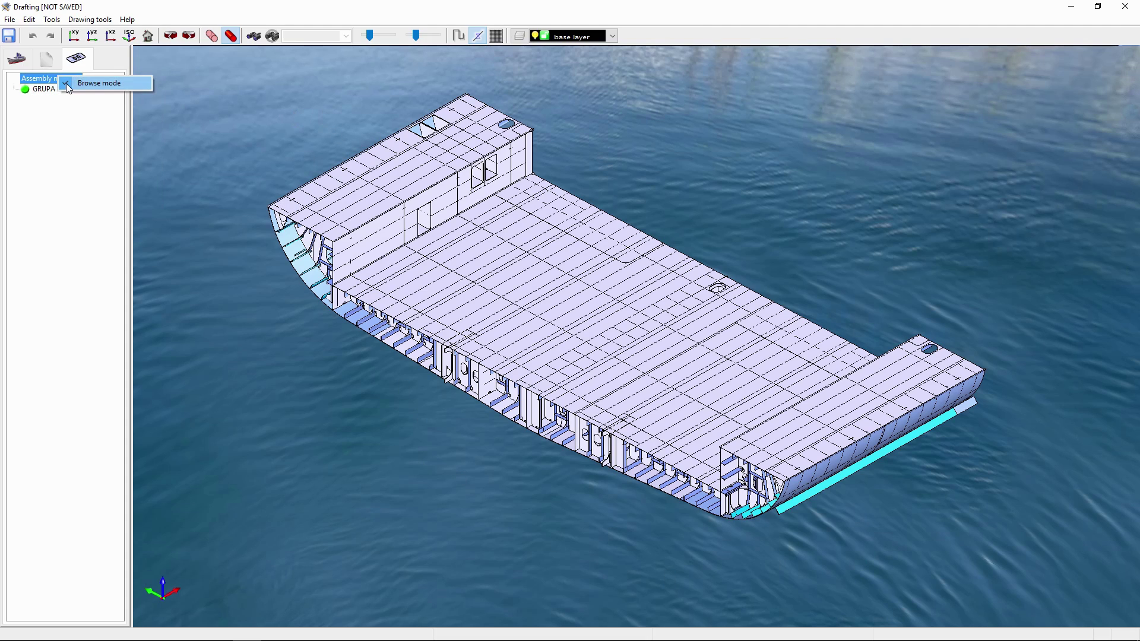
left_click(67, 88)
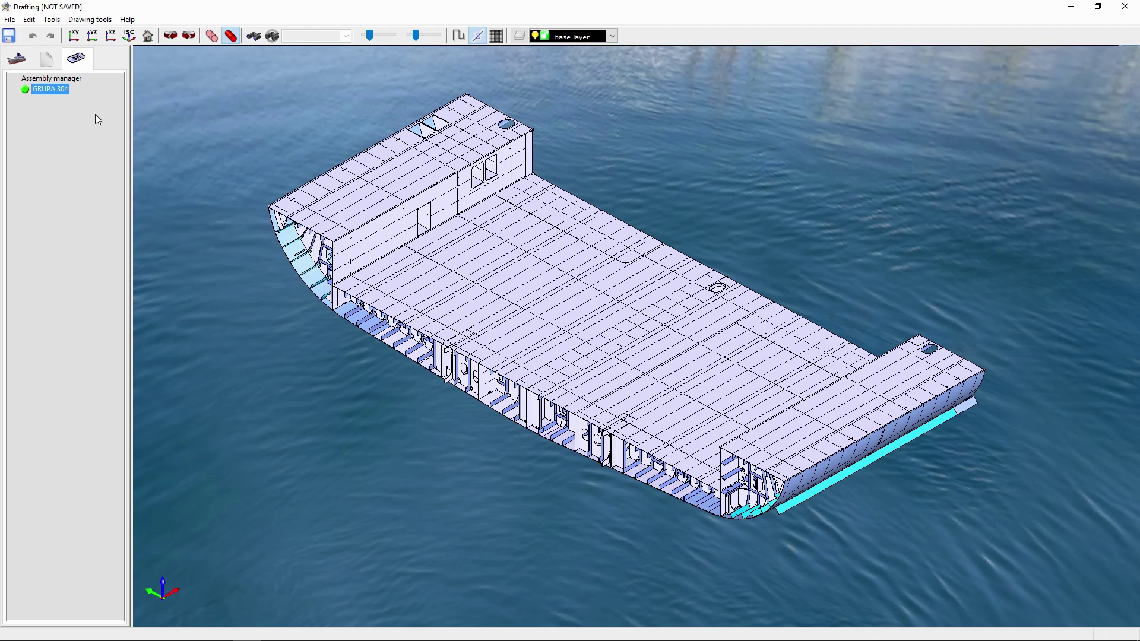
right_click(48, 92)
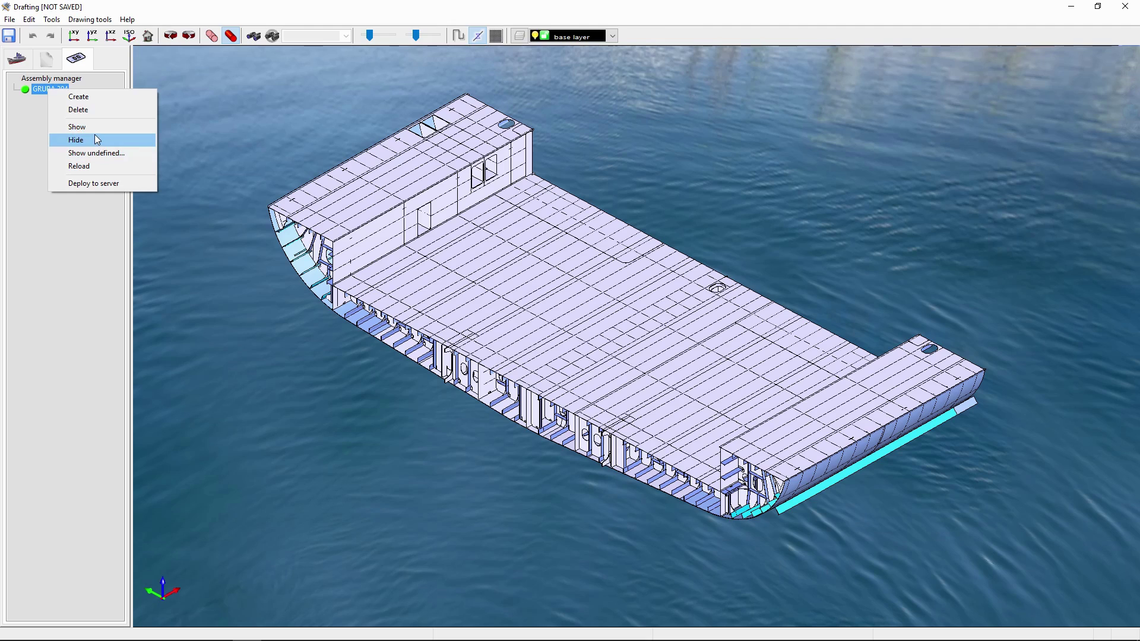
Step: Choose Show undefined... and list the hierarchy levels from UKRSEK down to ID
left_click(87, 153)
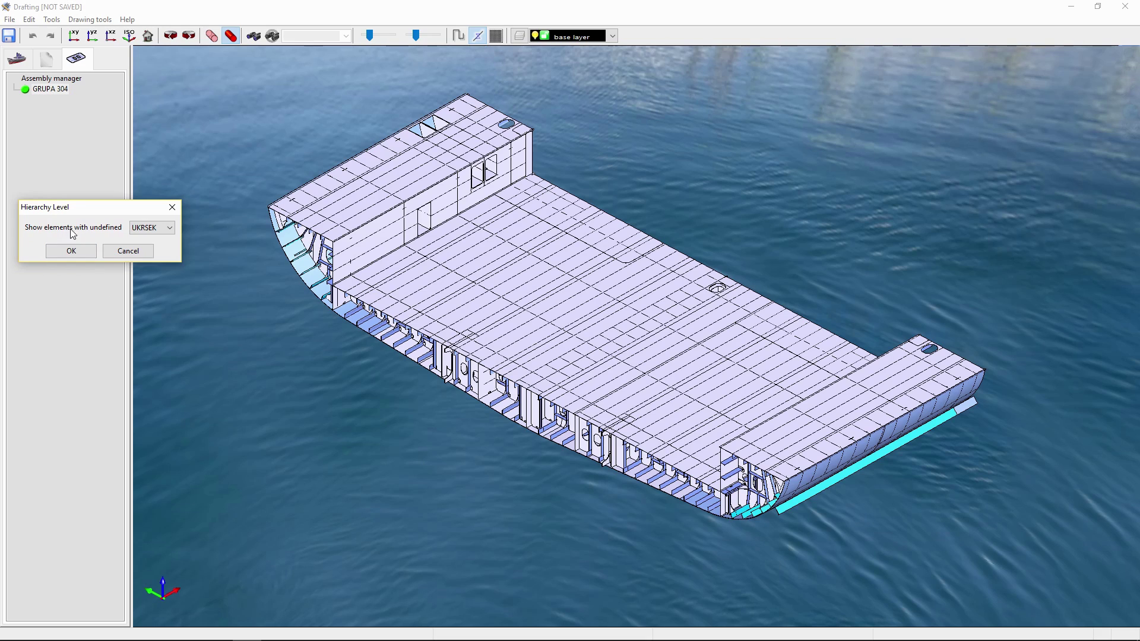
left_click(168, 229)
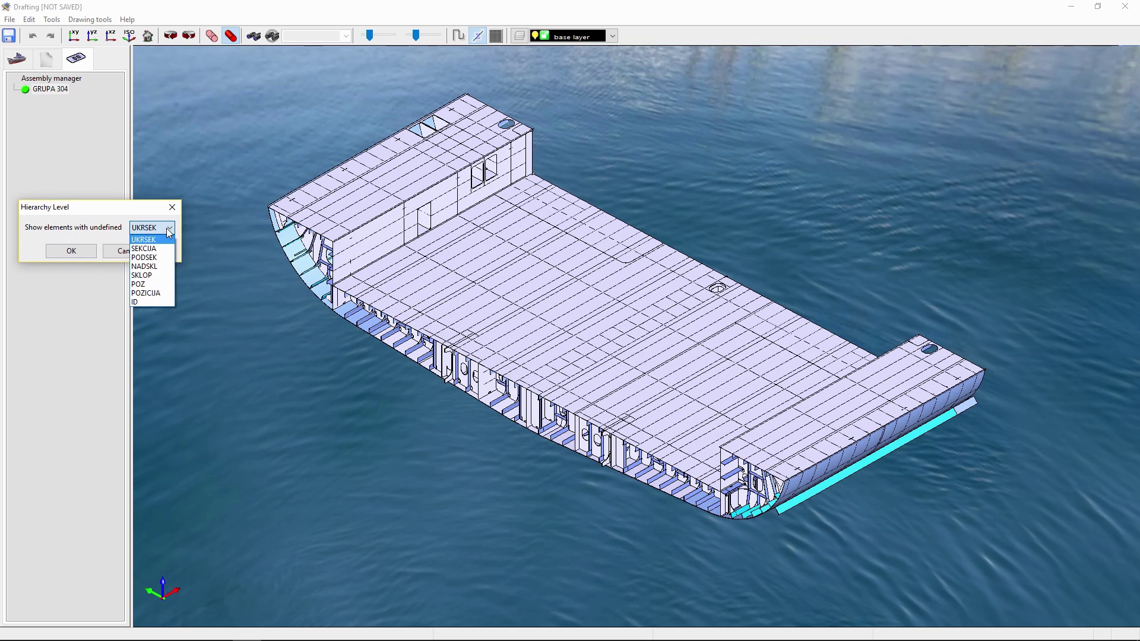